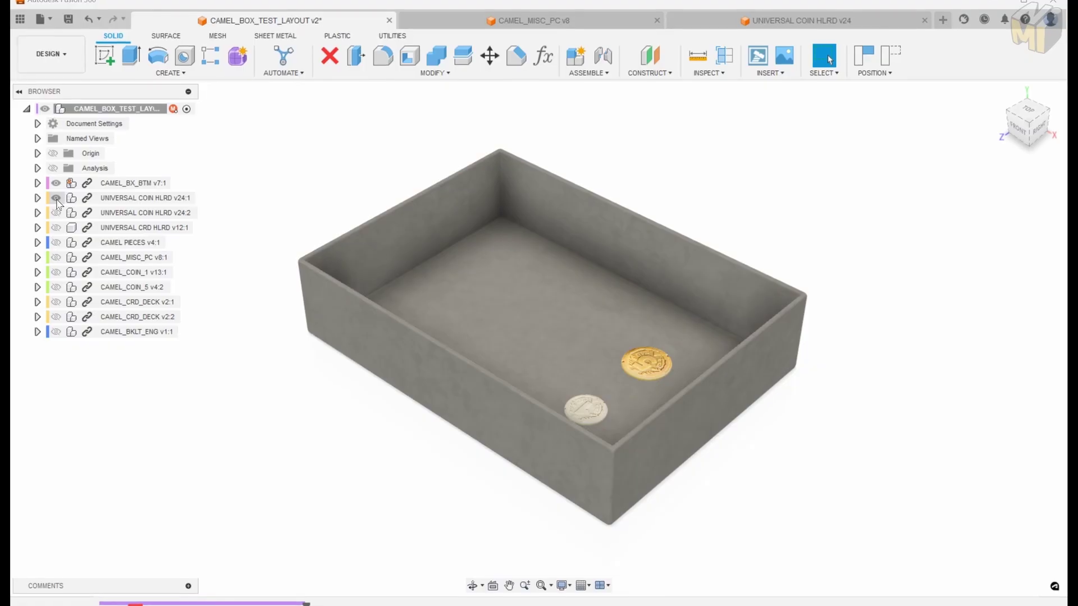
- Hide the coin holder components in the layout, leaving only the bare box
left_click(52, 213)
left_click(49, 213)
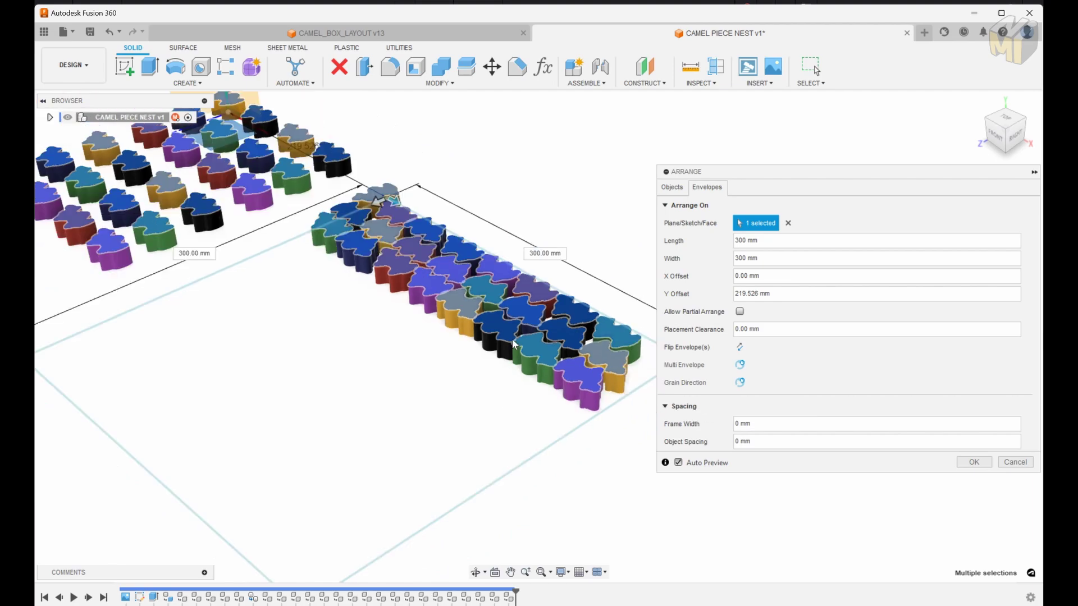
- Orbit around the tightly packed camel pieces to view the arrangement from the left
middle_click_drag(449, 343, 530, 344, "shift")
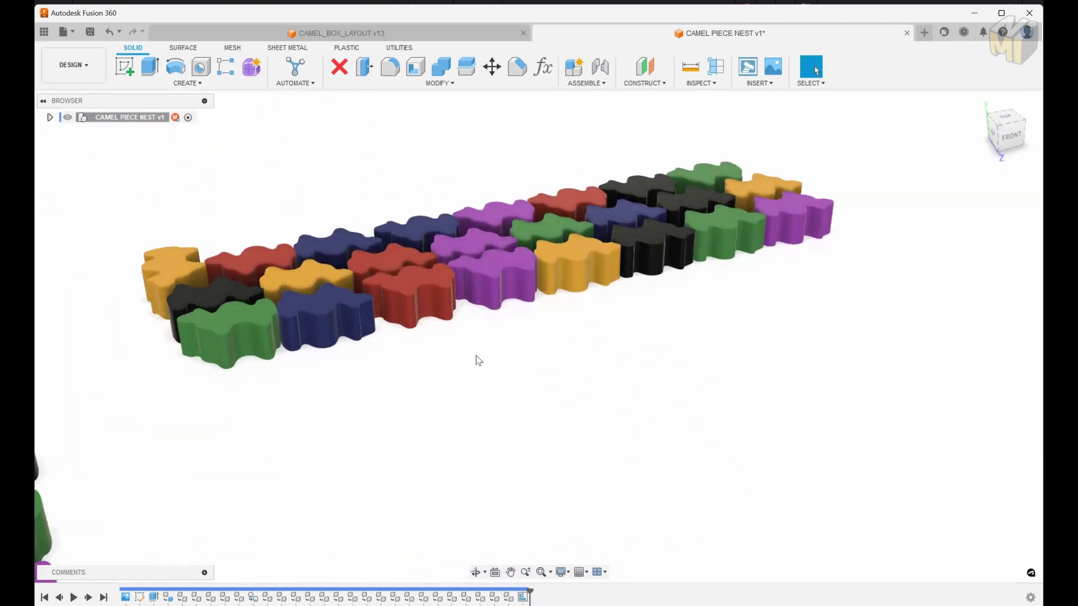
middle_click_drag(476, 361, 479, 339, "shift")
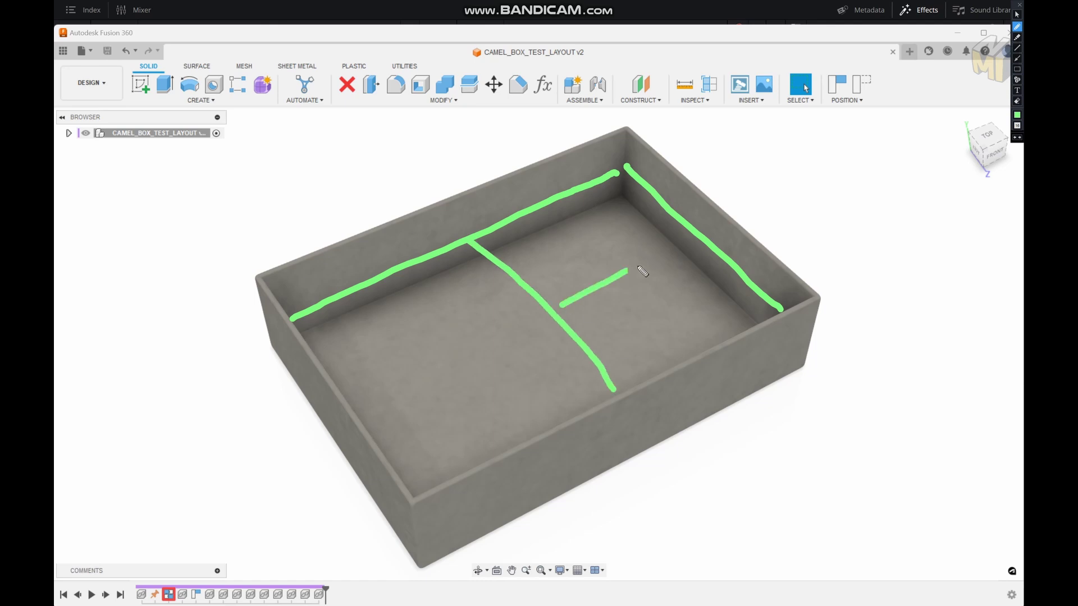
- Switch the screen annotation pen to a different colour
left_click(1016, 115)
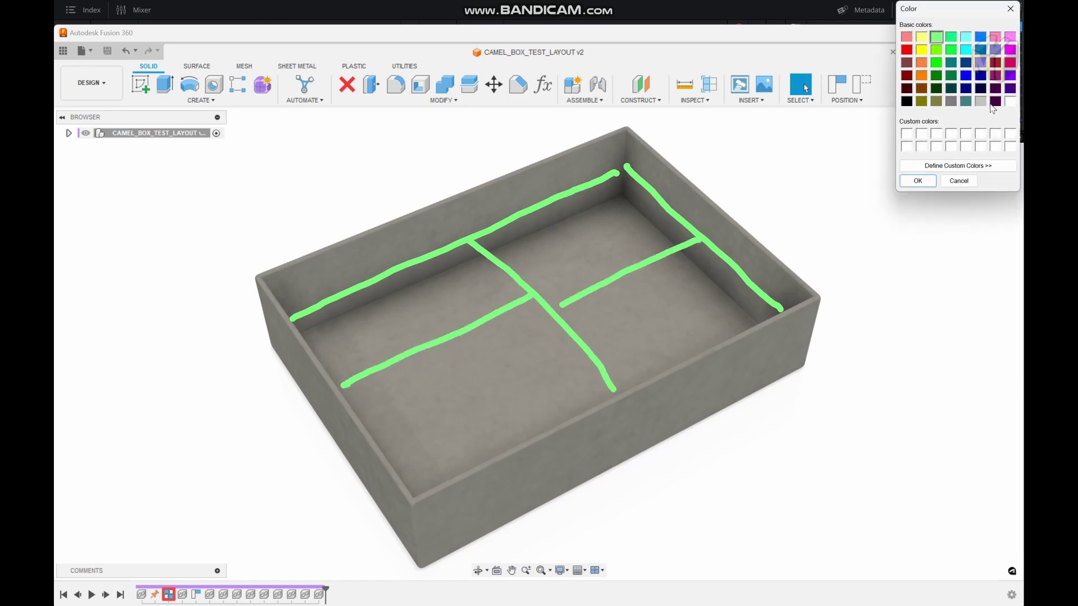
left_click(916, 181)
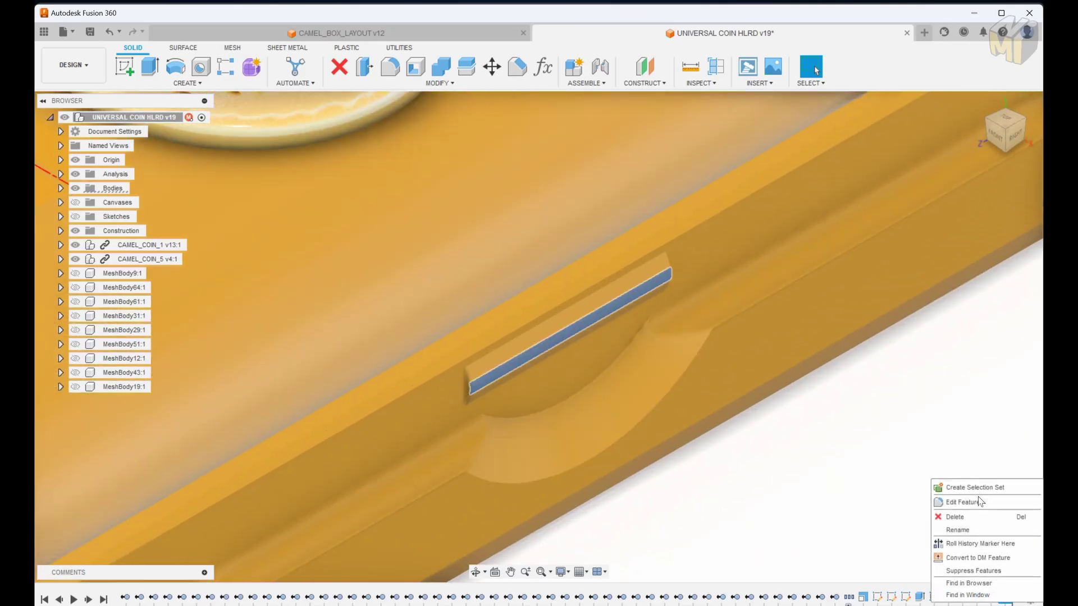
- Reopen the latch's 4-edge 1 mm fillet feature for editing
left_click(979, 501)
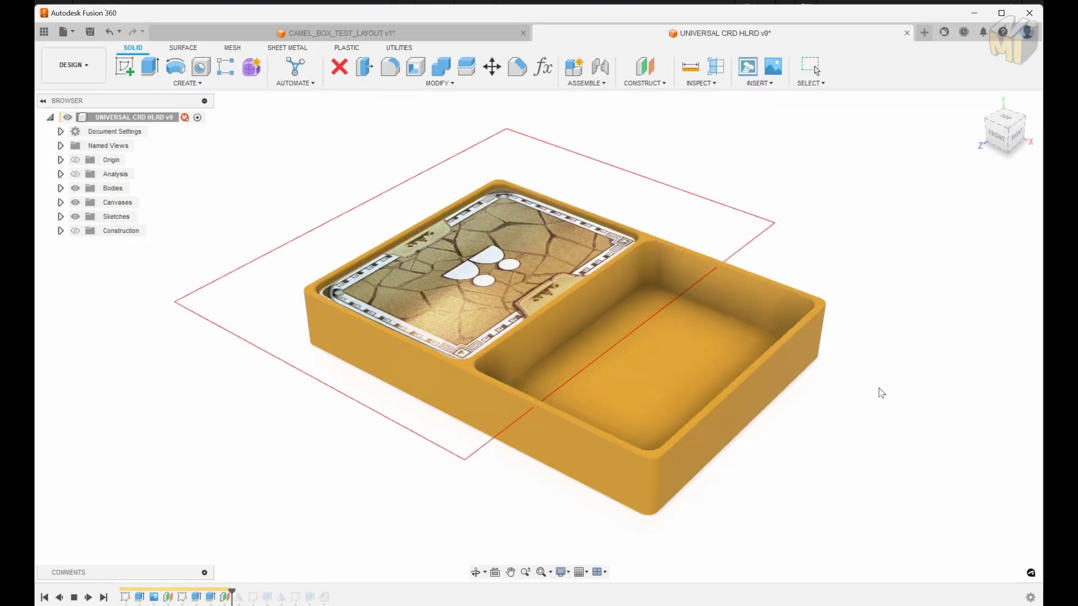
- Orbit the card tray to inspect it from the back and sides
middle_click_drag(892, 400, 777, 372, "shift")
middle_click_drag(646, 397, 584, 399, "shift")
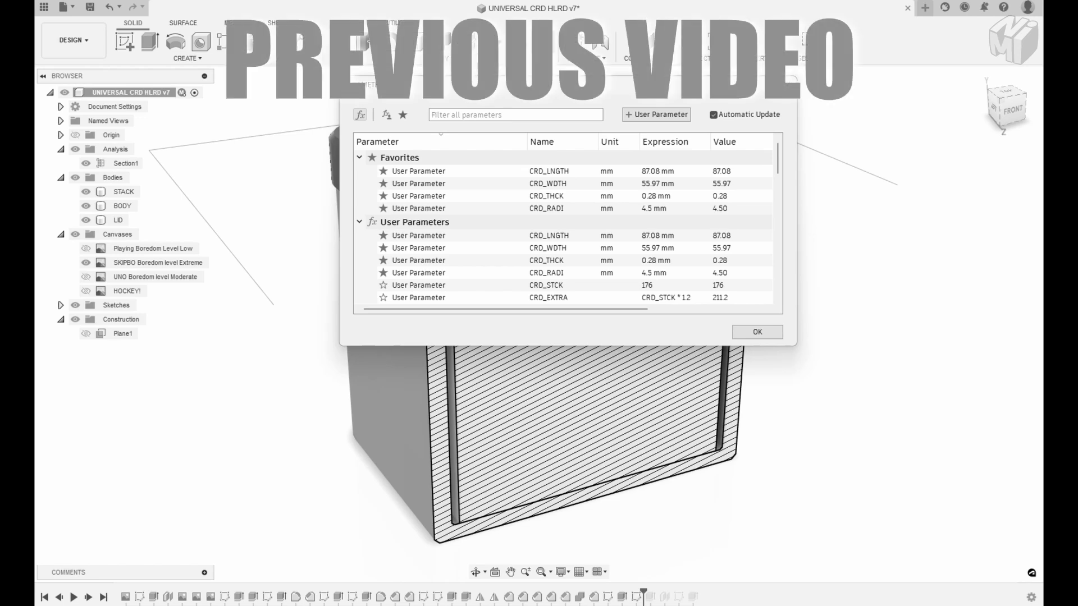
- Set CRD_STCK to 25 cards, then edit CRD_RADI for the 0.5 mm corner radius
left_click(672, 285)
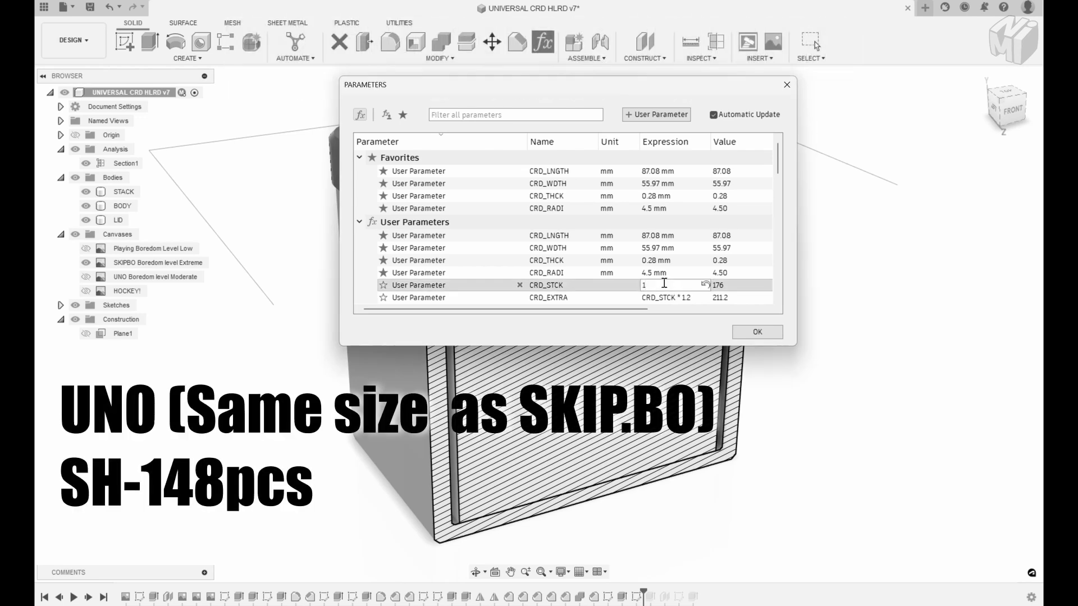
key("Return")
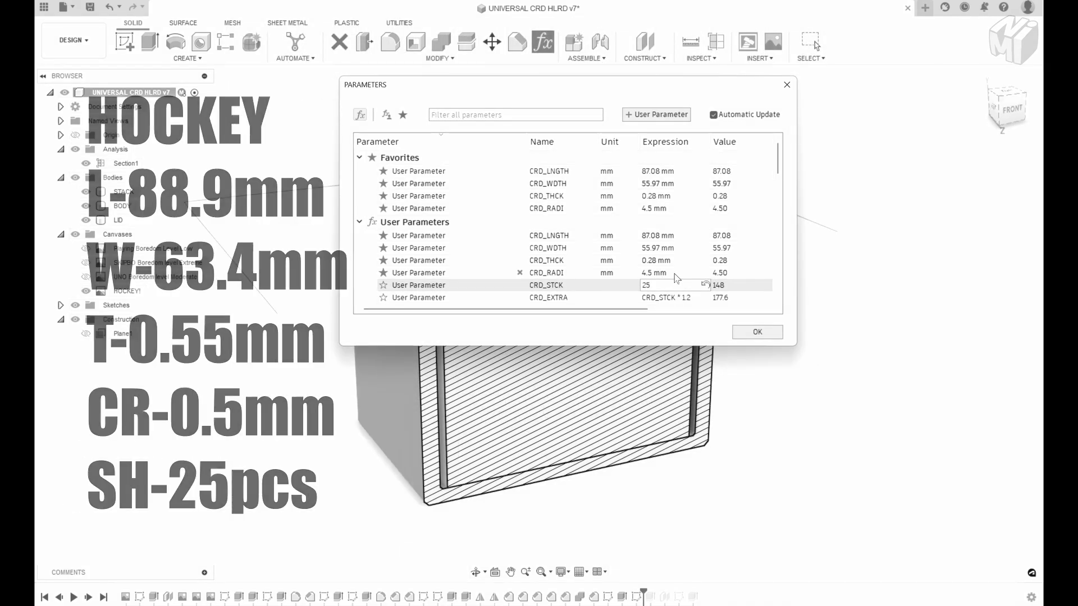
left_click(673, 273)
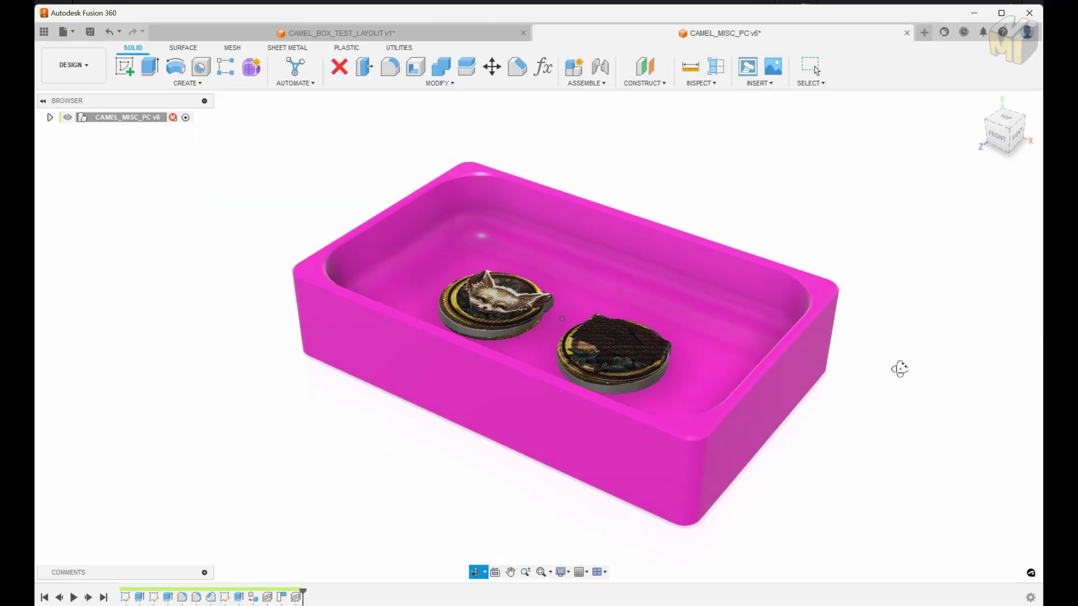
- Orbit the magenta pieces tray, then view the box layout assembly from the side
left_click_drag(900, 367, 760, 344)
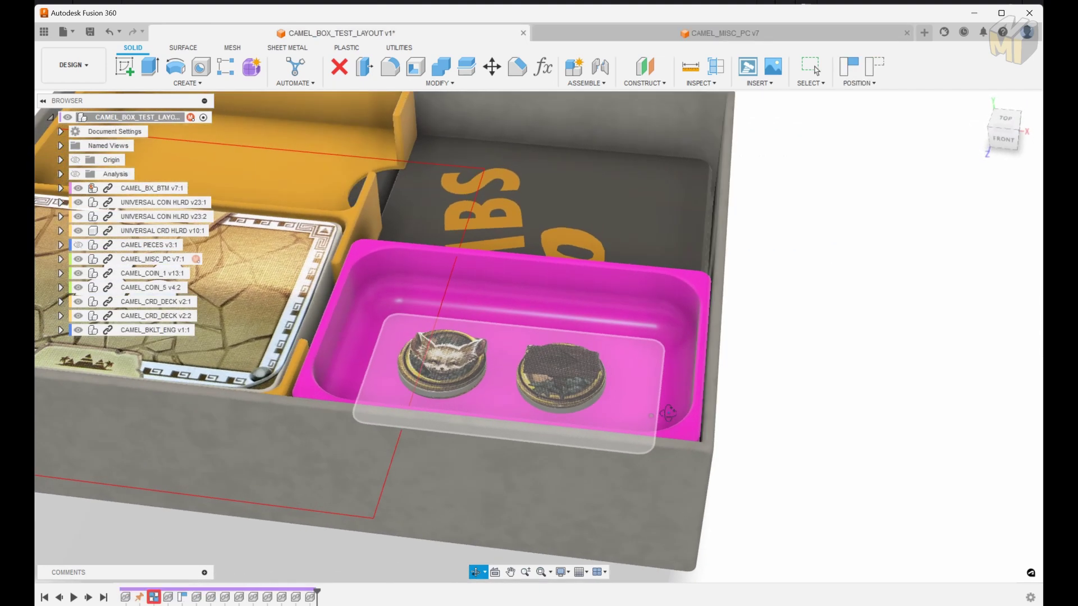
scroll(650, 408, "up", 4)
left_click_drag(650, 408, 622, 230)
key("Escape")
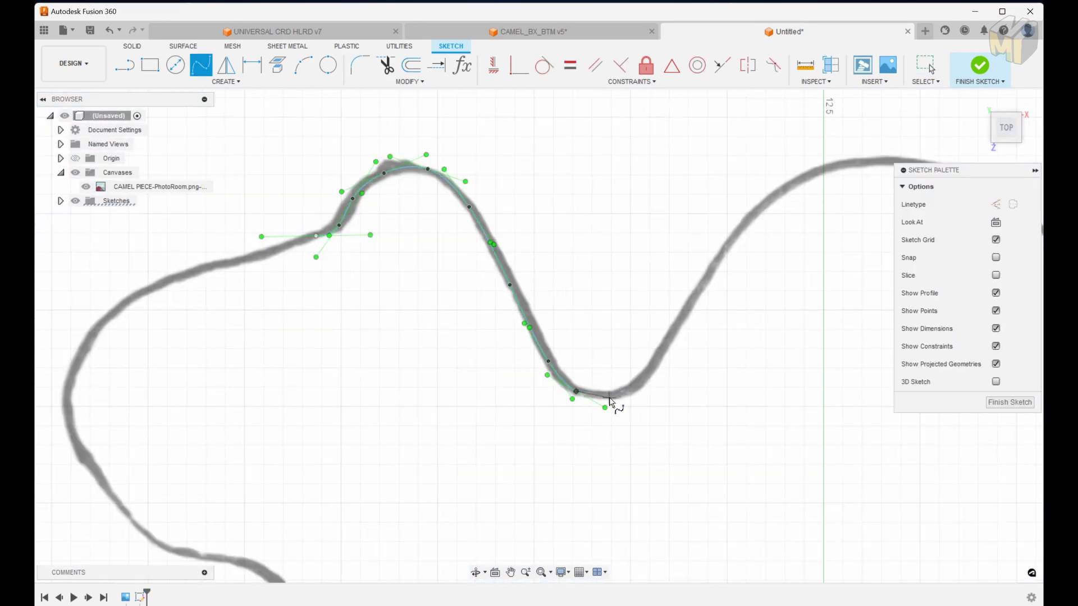
- Trace the camel outline with spline points and move the copied camel pair into place
left_click(611, 400)
scroll(610, 400, "up", 2)
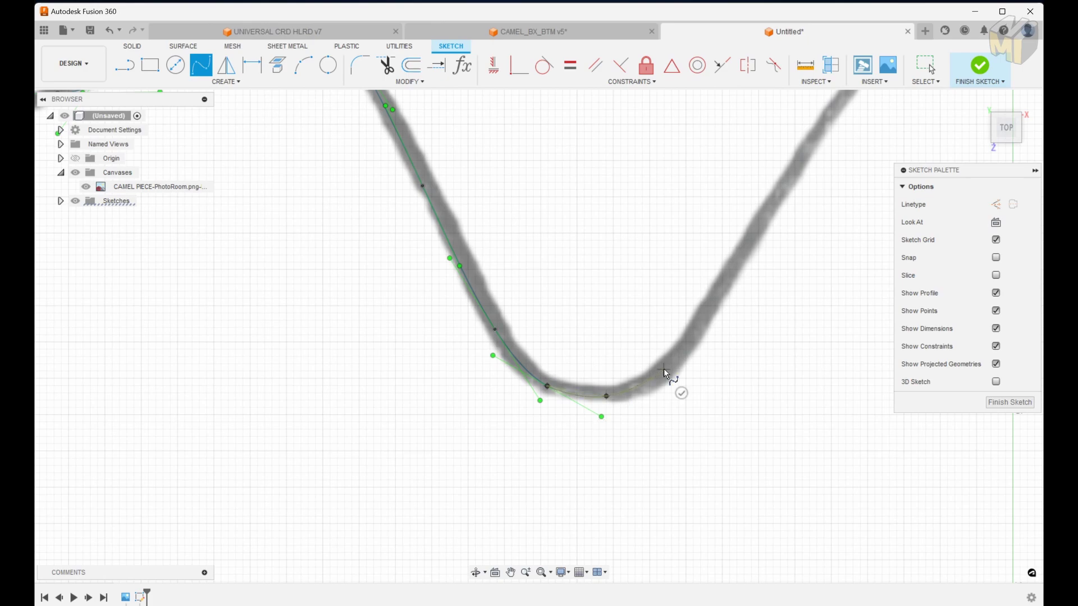
left_click(681, 352)
left_click(731, 122)
middle_click_drag(731, 123, 430, 330)
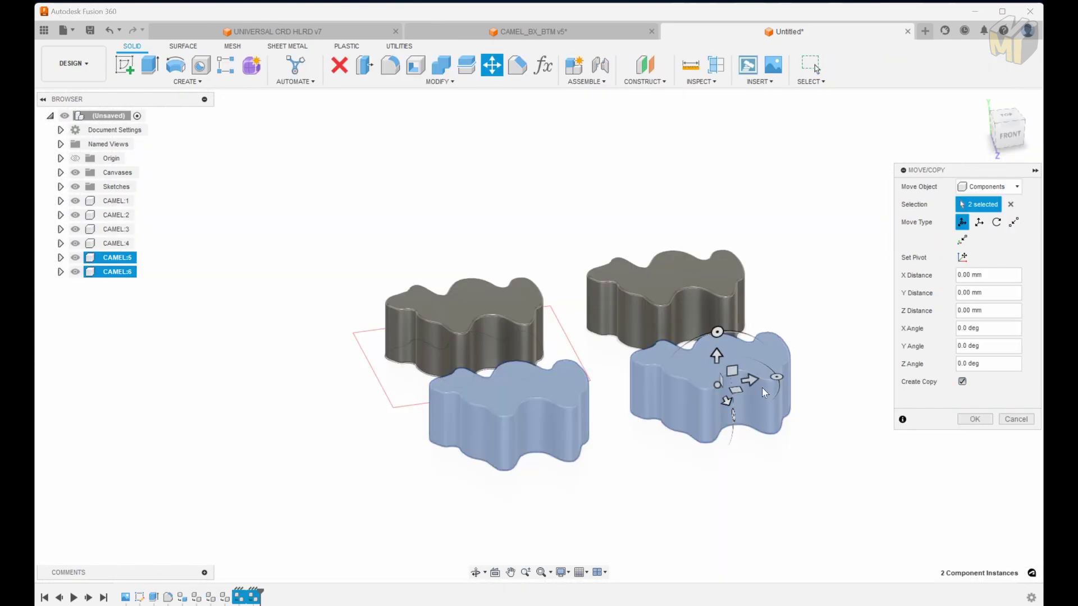
mouse_move(725, 396)
left_mouse_down()
mouse_move(765, 471)
mouse_move(759, 459)
left_mouse_up()
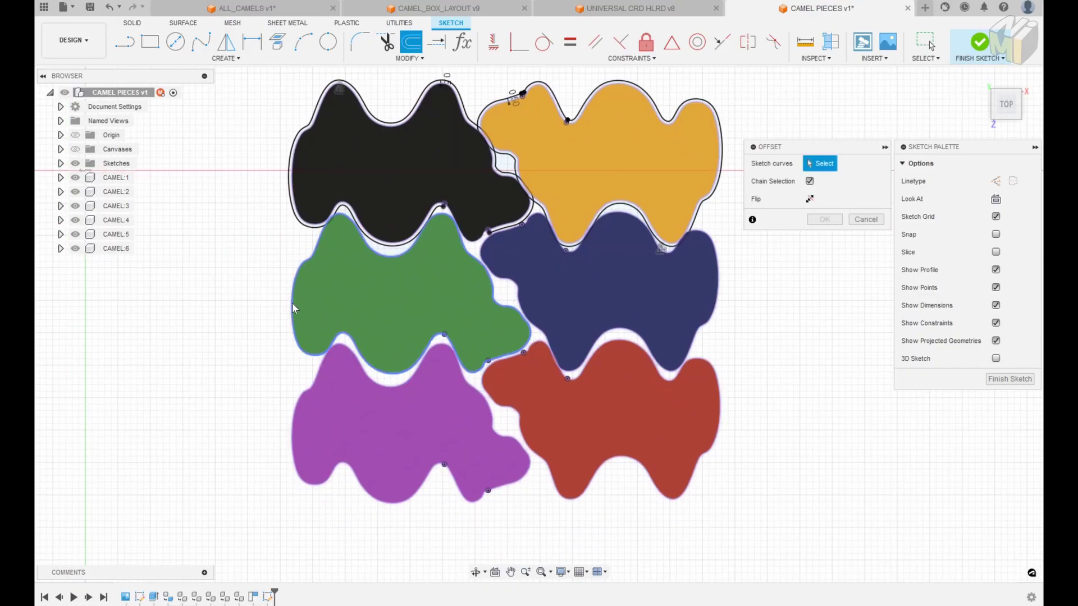
- Select the green camel outline to offset for its pocket
left_click(294, 308)
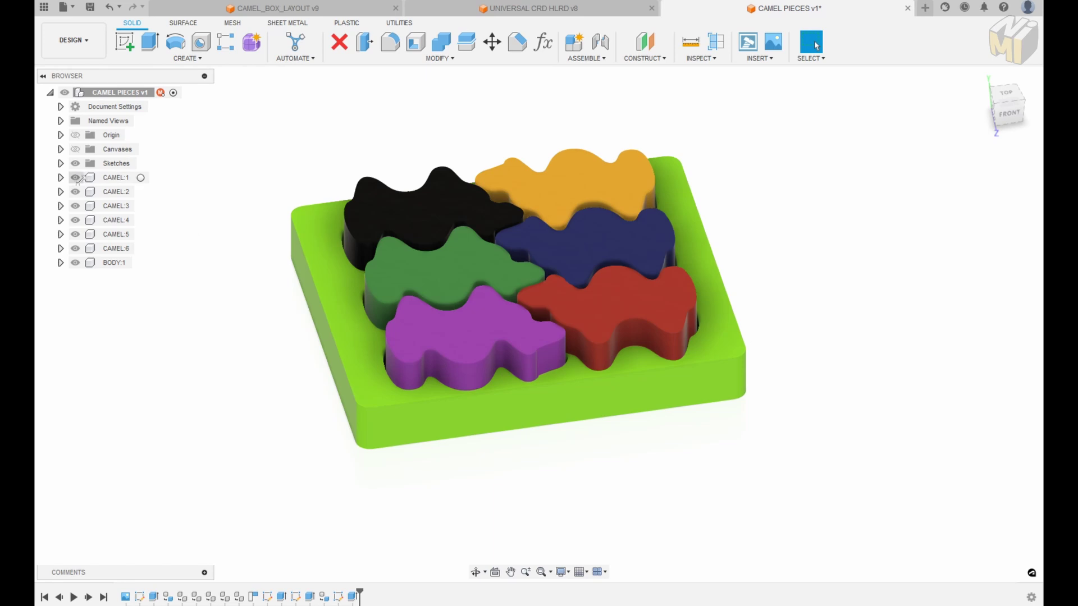
- Hide all six camel pieces and orbit to inspect the empty slotted pockets
left_click(76, 177)
left_click(75, 192)
left_click(75, 205)
left_click(75, 220)
left_click(75, 234)
left_click(75, 248)
middle_click_drag(409, 259, 809, 437, "shift")
- Show the orange, black, blue, purple and red camels again and view the nest's underside
left_click(75, 178)
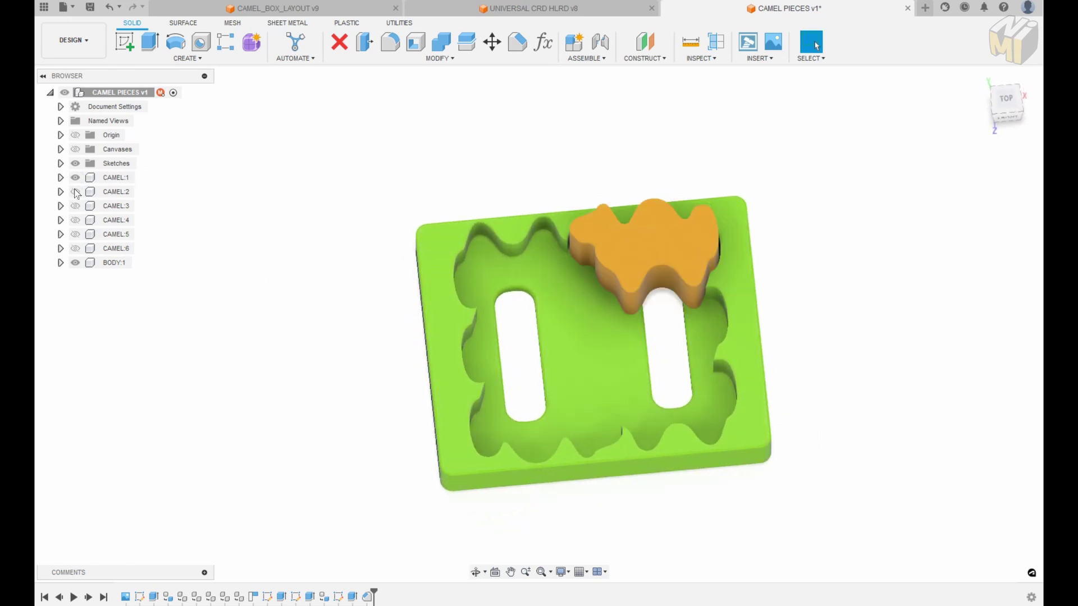
left_click(75, 192)
left_click(75, 205)
left_click(76, 234)
left_click(75, 248)
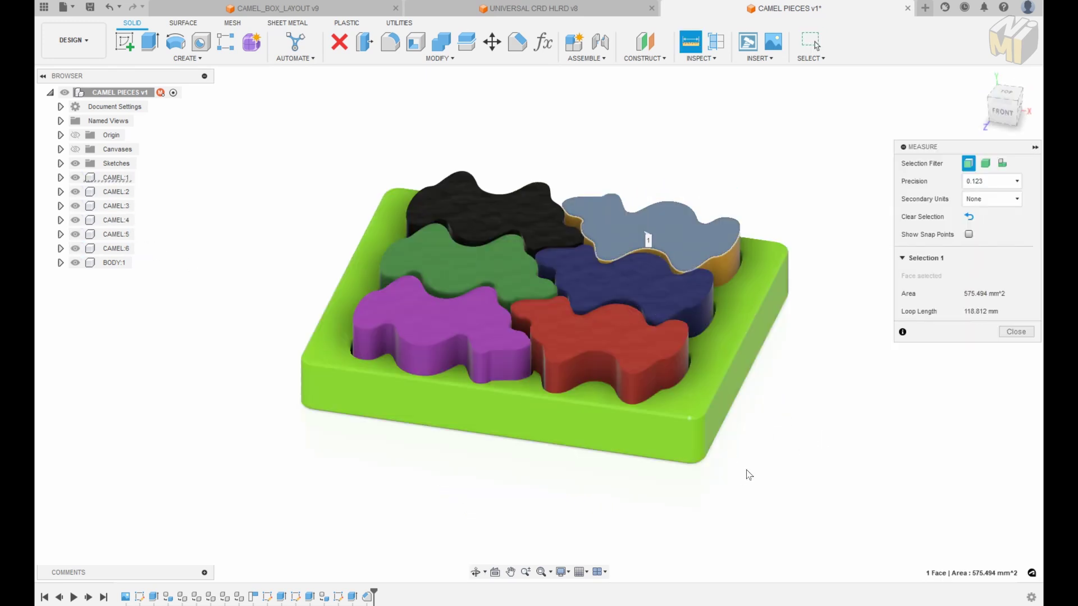
middle_click_drag(746, 438, 686, 326, "shift")
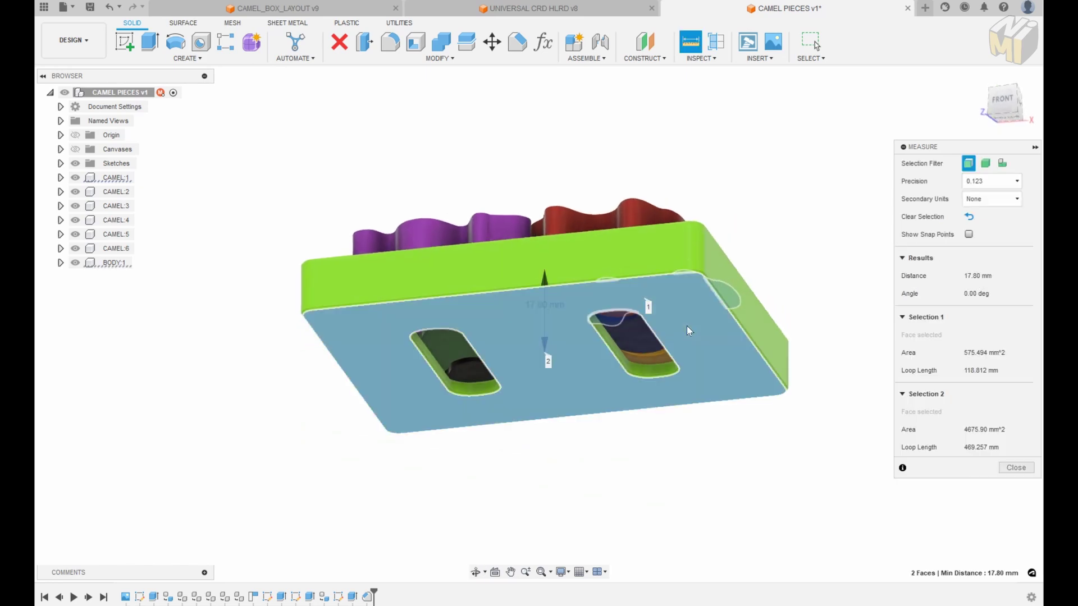